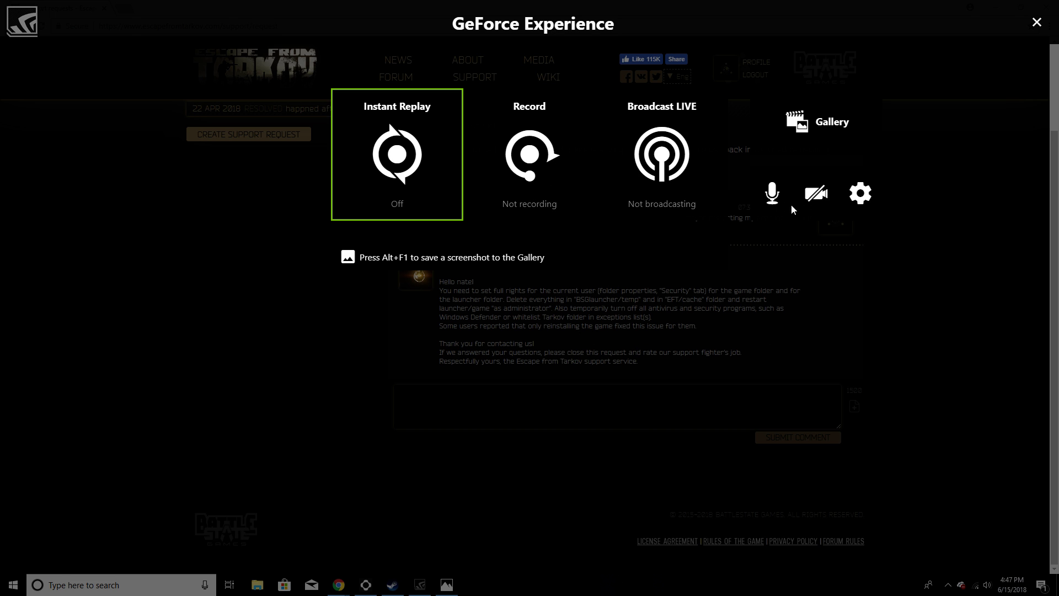
# - Start a GeForce Experience screen recording with Alt+F9 and close its overlay
pyautogui.hotkey('alt', 'F9')
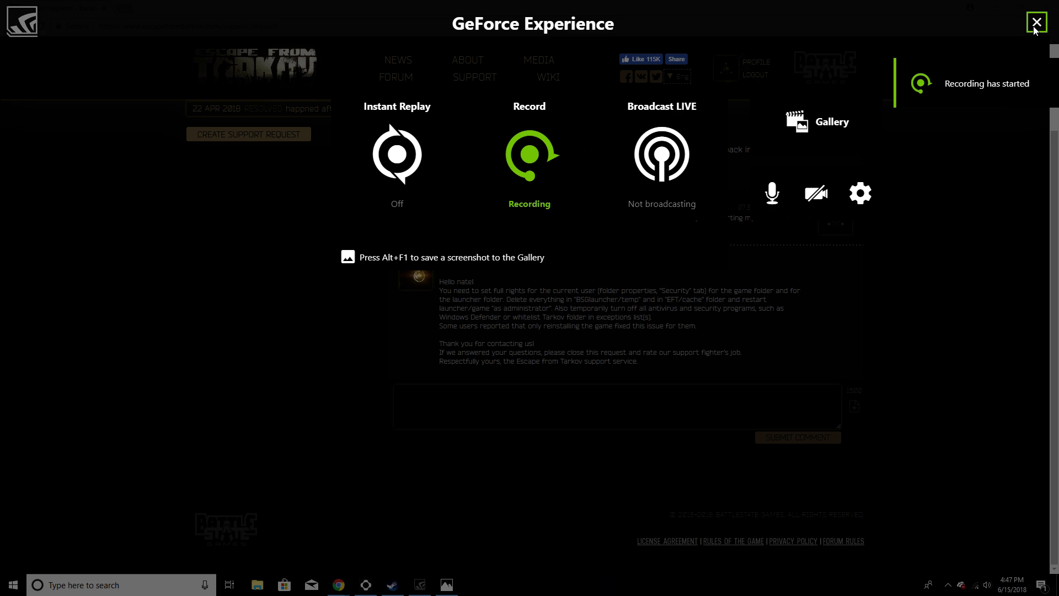
pyautogui.click(1036, 24)
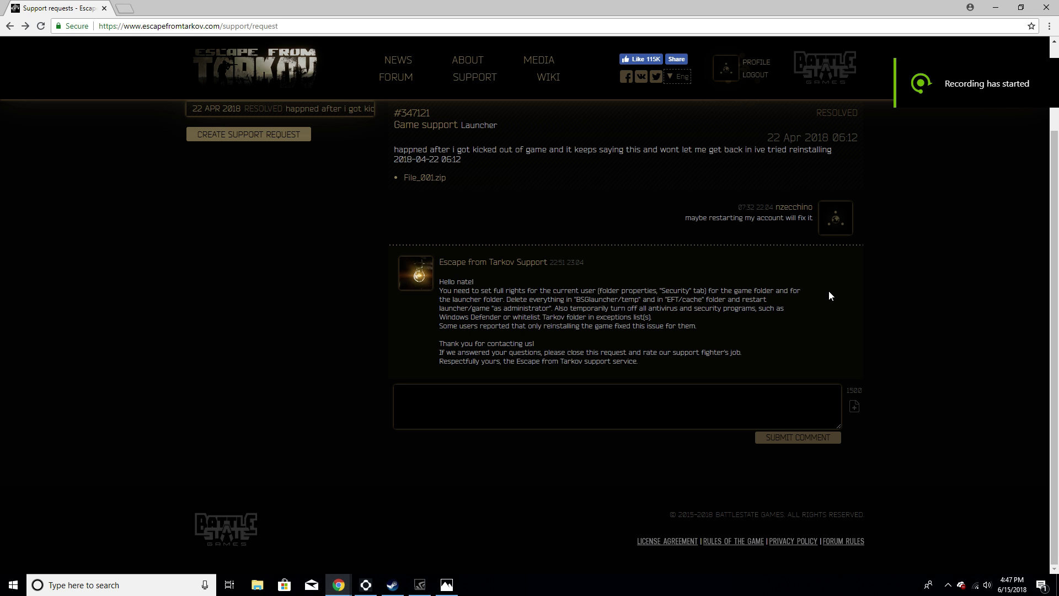
# - Show the Photos screenshot of the Tarkov launcher's Backend empty response error
pyautogui.click(446, 586)
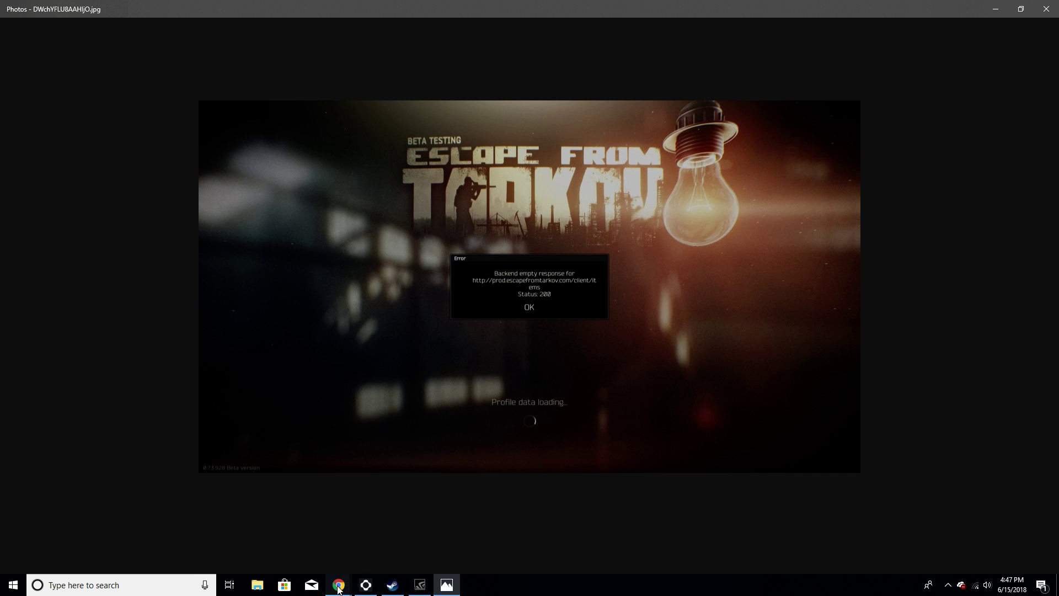
# - Reread the support reply saying to delete everything in BSGlauncher/temp, then bring up File Explorer
pyautogui.moveTo(339, 585)
pyautogui.click(382, 536)
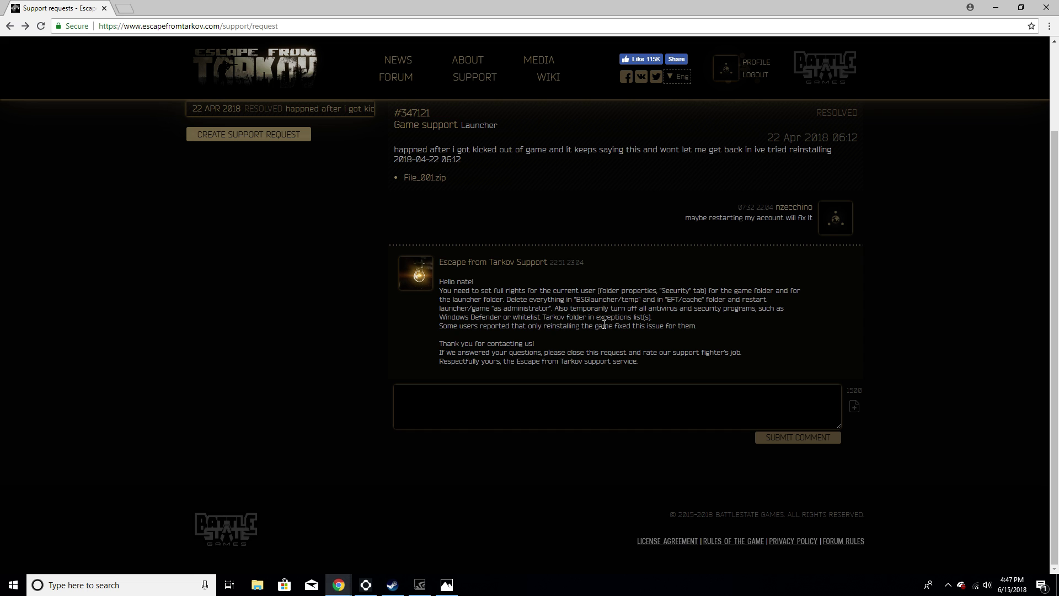
pyautogui.moveTo(451, 291); pyautogui.dragTo(701, 327)
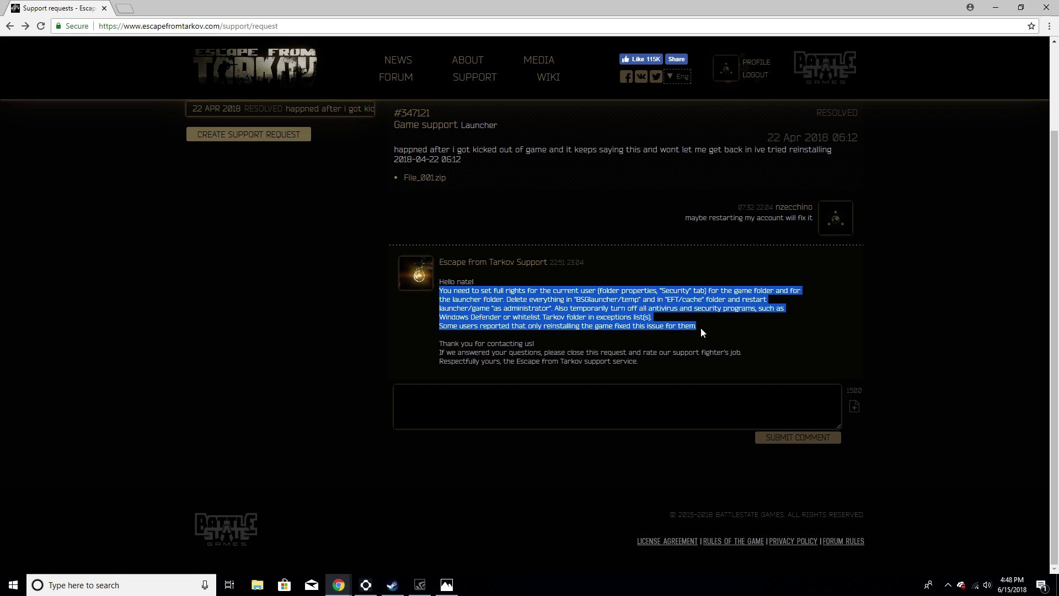
pyautogui.click(681, 313)
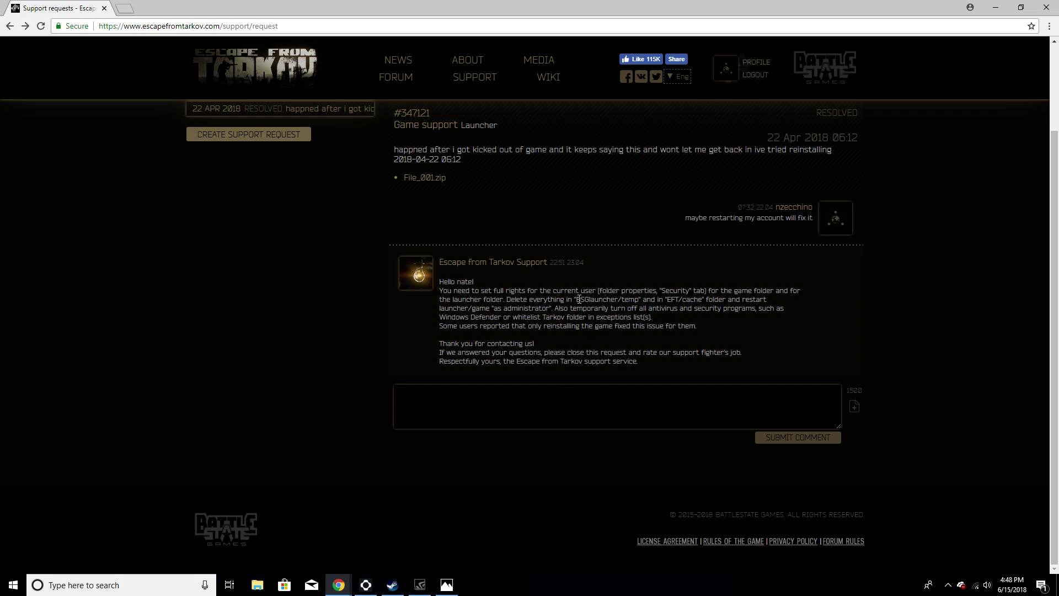
pyautogui.moveTo(507, 301); pyautogui.dragTo(568, 300)
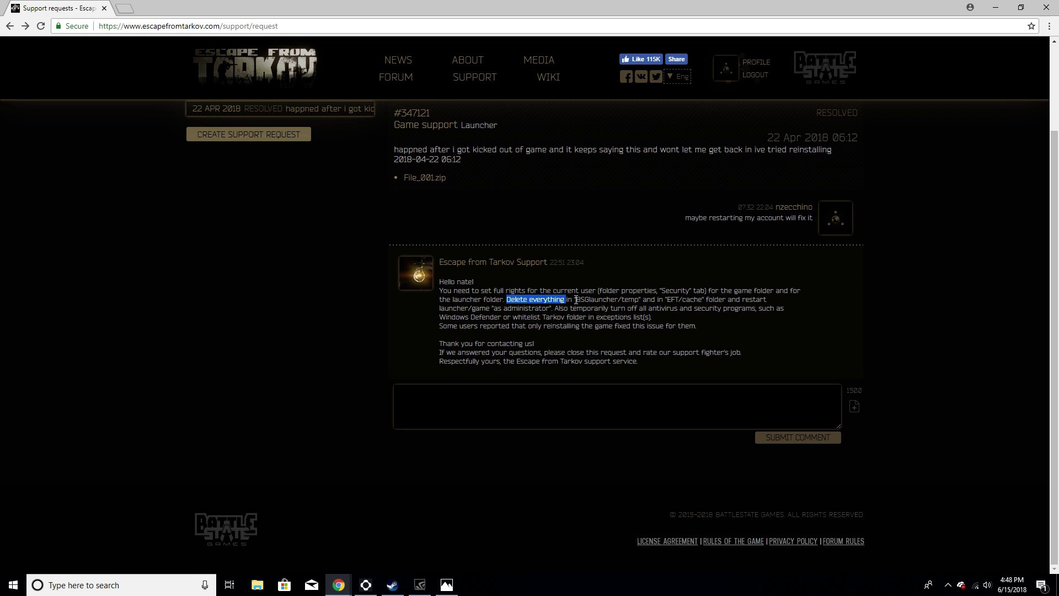
pyautogui.moveTo(575, 300); pyautogui.dragTo(643, 299)
pyautogui.click(611, 372)
pyautogui.click(258, 585)
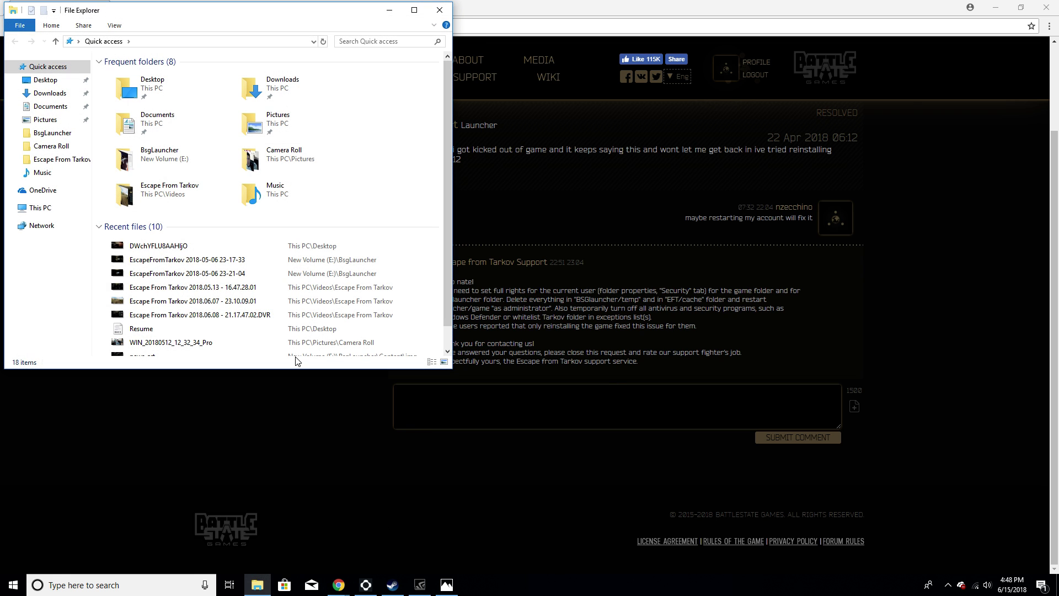
# - Open the Temp folder inside BsgLauncher on drive E and select its four items
pyautogui.click(63, 159)
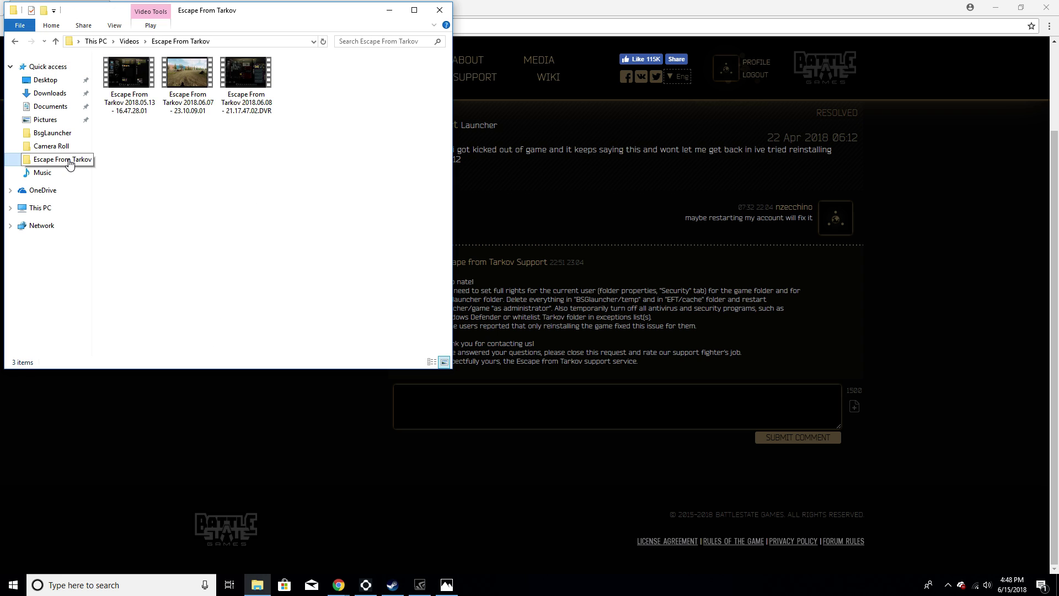
pyautogui.click(52, 133)
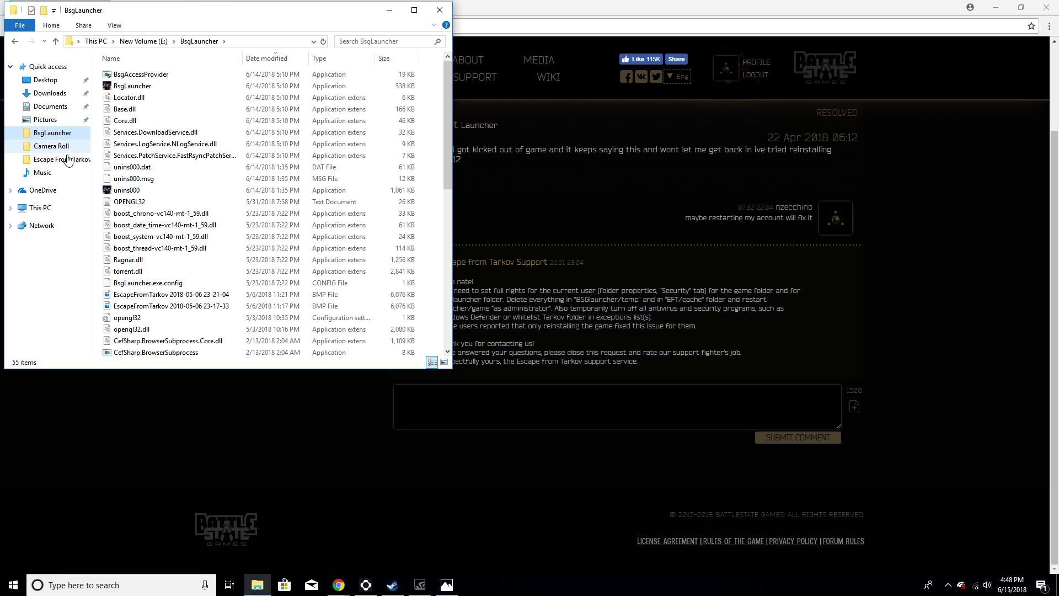
pyautogui.scroll(-5, 149, 199)
pyautogui.scroll(-5, 153, 201)
pyautogui.scroll(-5, 156, 201)
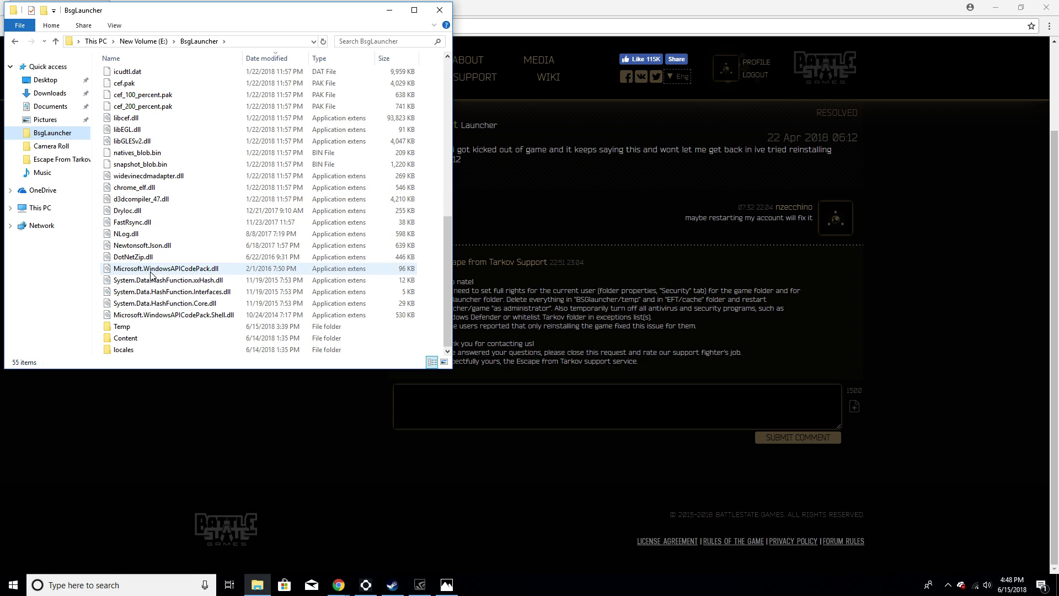
pyautogui.doubleClick(124, 326)
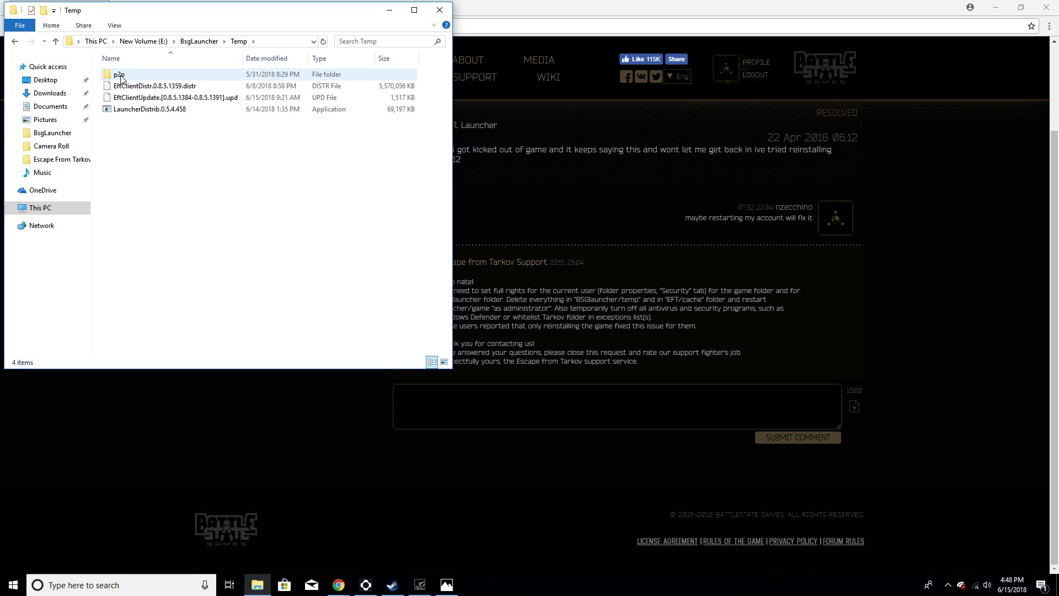
pyautogui.click(16, 41)
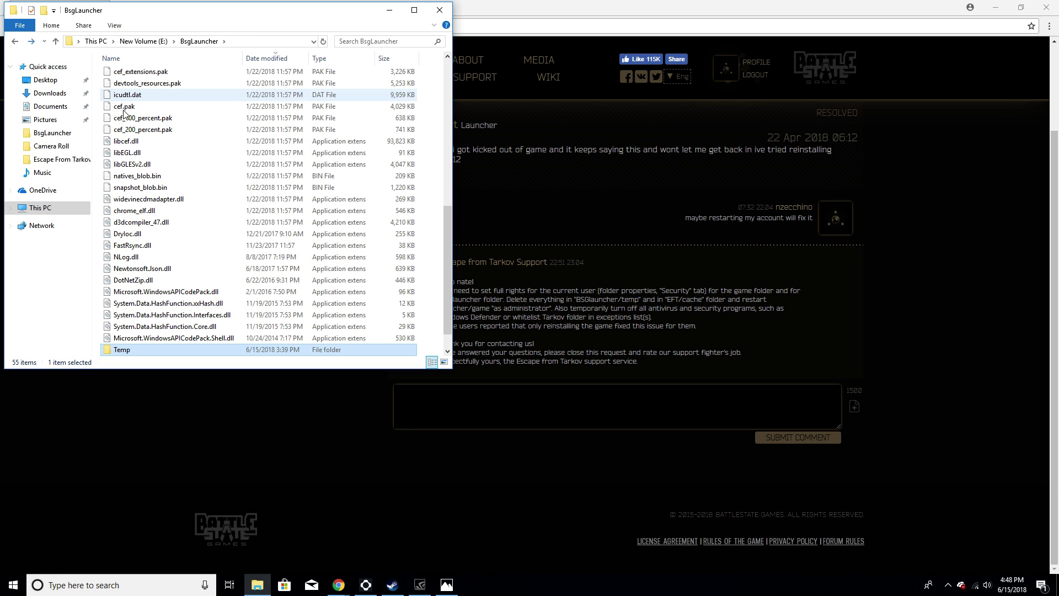
pyautogui.scroll(-1, 128, 354)
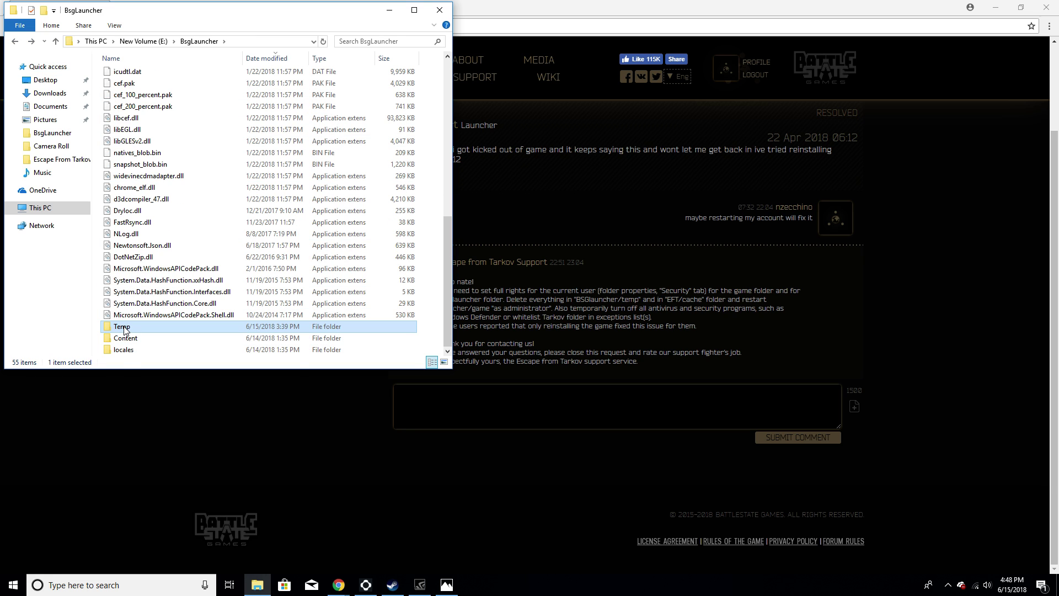
pyautogui.doubleClick(158, 329)
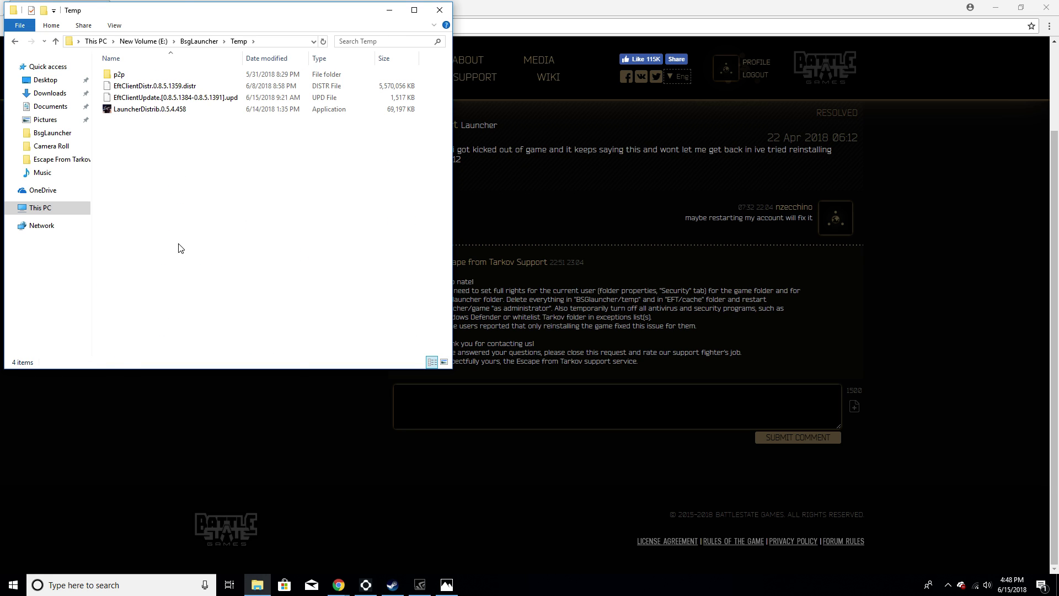
pyautogui.moveTo(182, 249); pyautogui.dragTo(211, 107)
# - Dismiss the right-click menu on the four Temp items without deleting, then return to BsgLauncher
pyautogui.rightClick(212, 102)
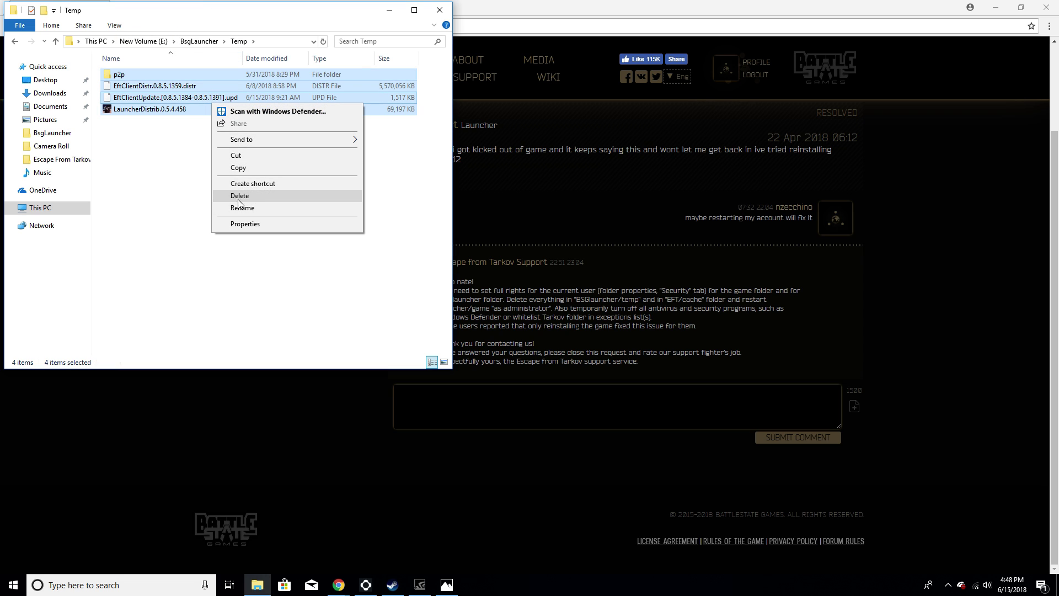
pyautogui.click(170, 181)
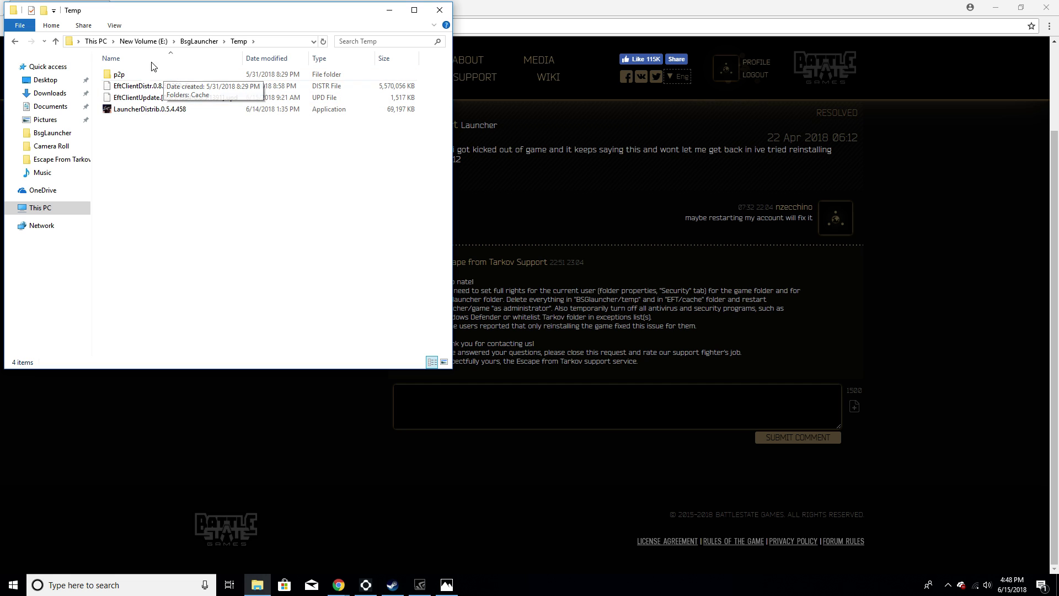
pyautogui.click(15, 41)
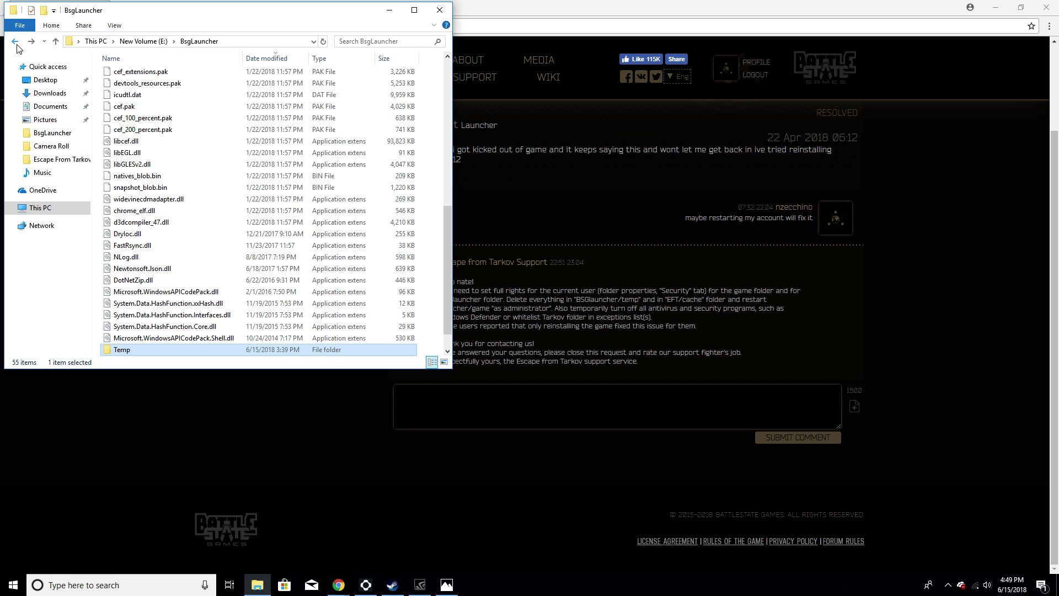
pyautogui.scroll(-1, 166, 206)
pyautogui.scroll(5, 169, 325)
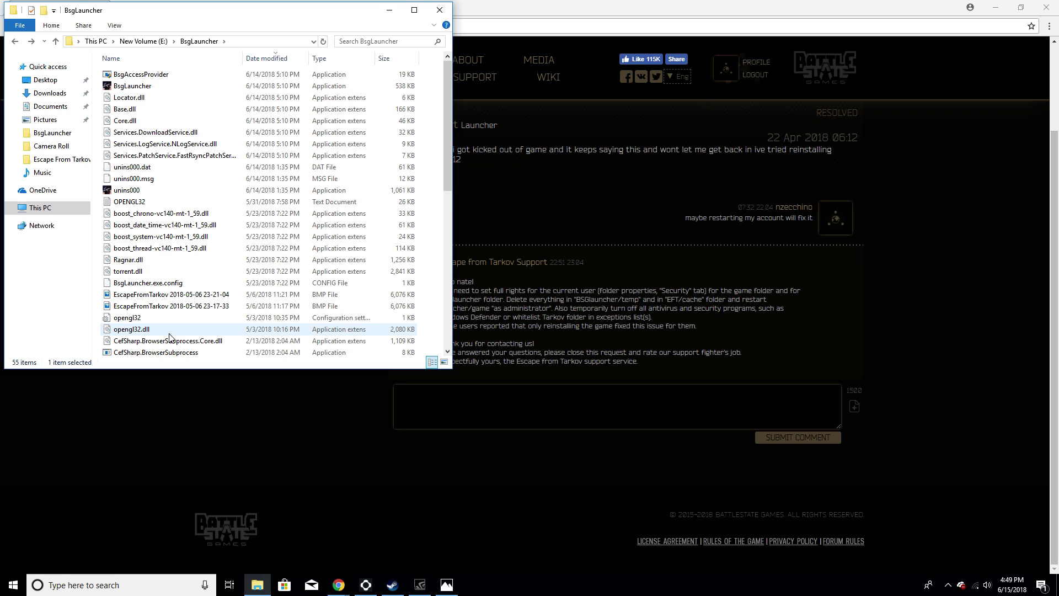
pyautogui.scroll(-5, 230, 346)
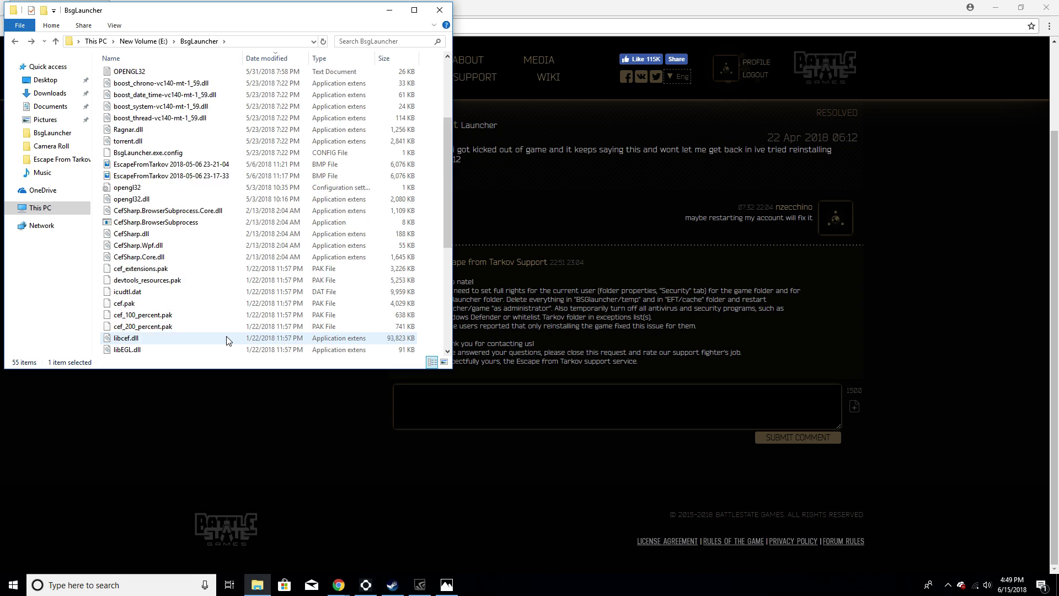
pyautogui.scroll(-3, 199, 331)
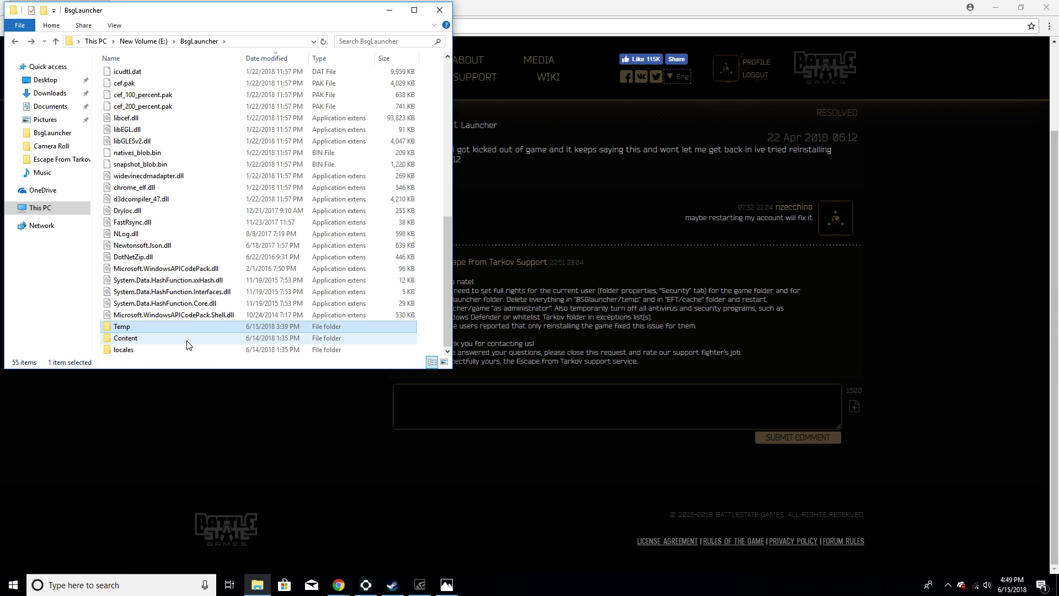
pyautogui.click(62, 159)
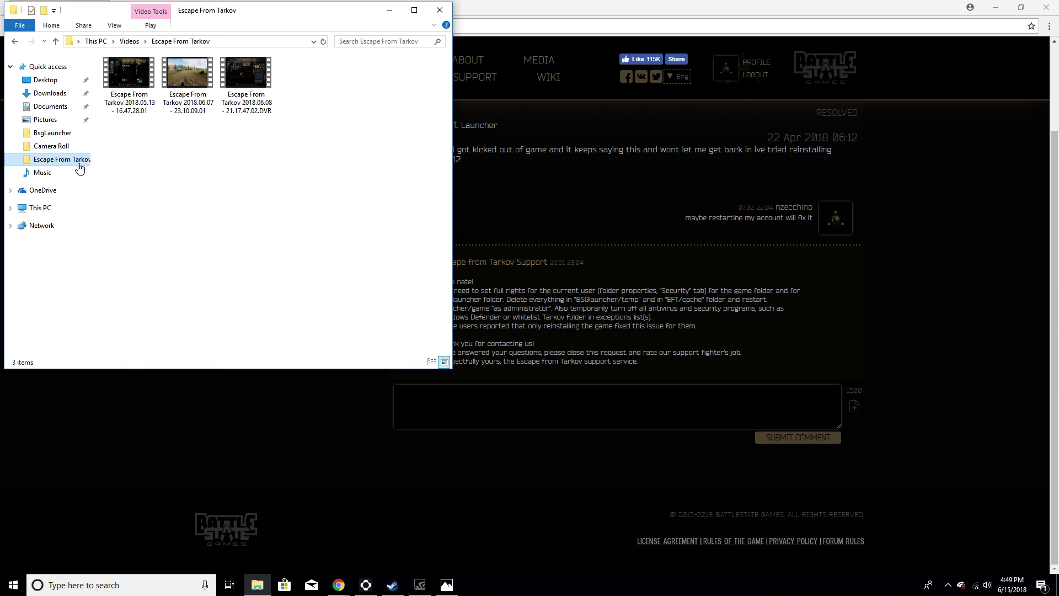
pyautogui.click(53, 133)
pyautogui.scroll(-5, 174, 264)
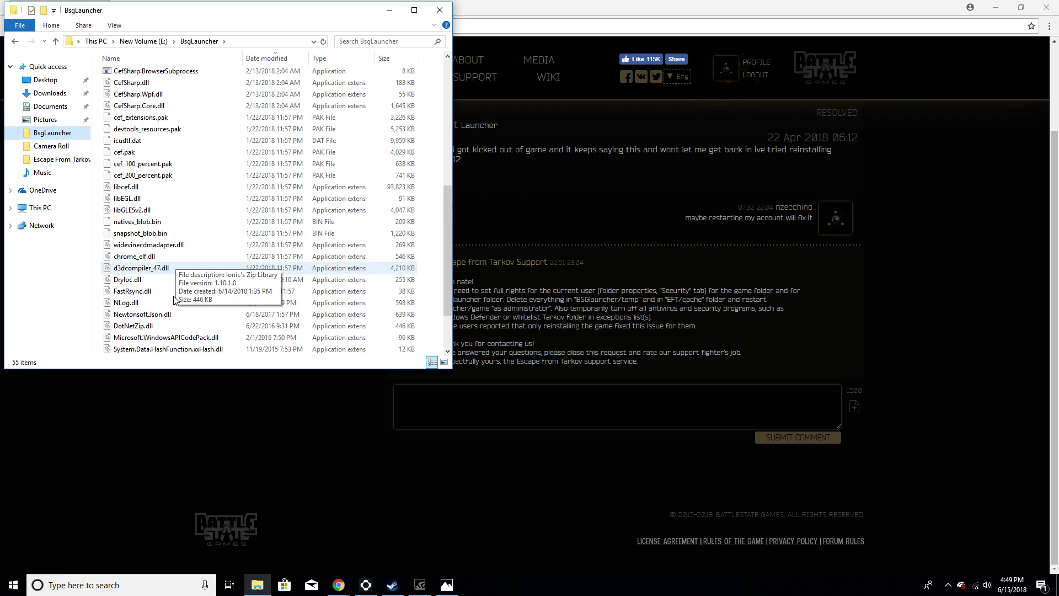
pyautogui.scroll(5, 176, 273)
pyautogui.scroll(-5, 169, 300)
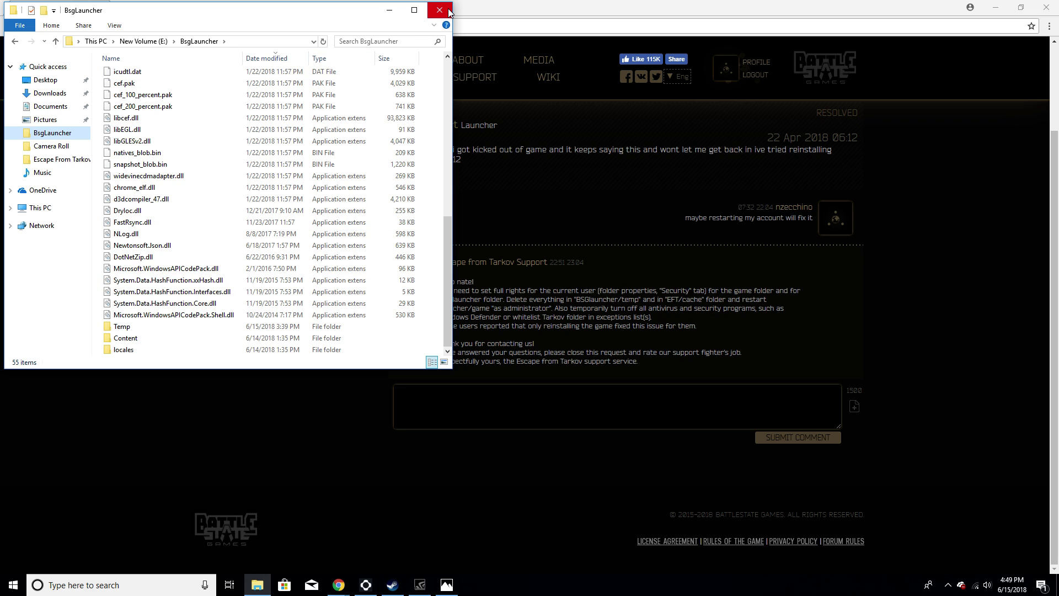
pyautogui.click(447, 9)
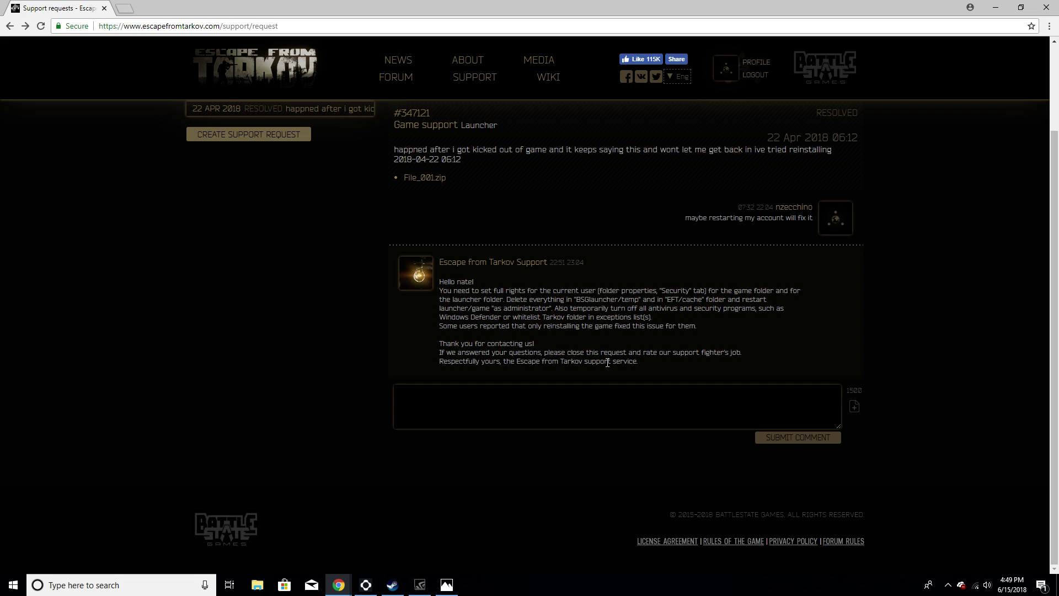
# - Highlight, then clear, the support reply line about reinstalling the game
pyautogui.moveTo(438, 326); pyautogui.dragTo(640, 324)
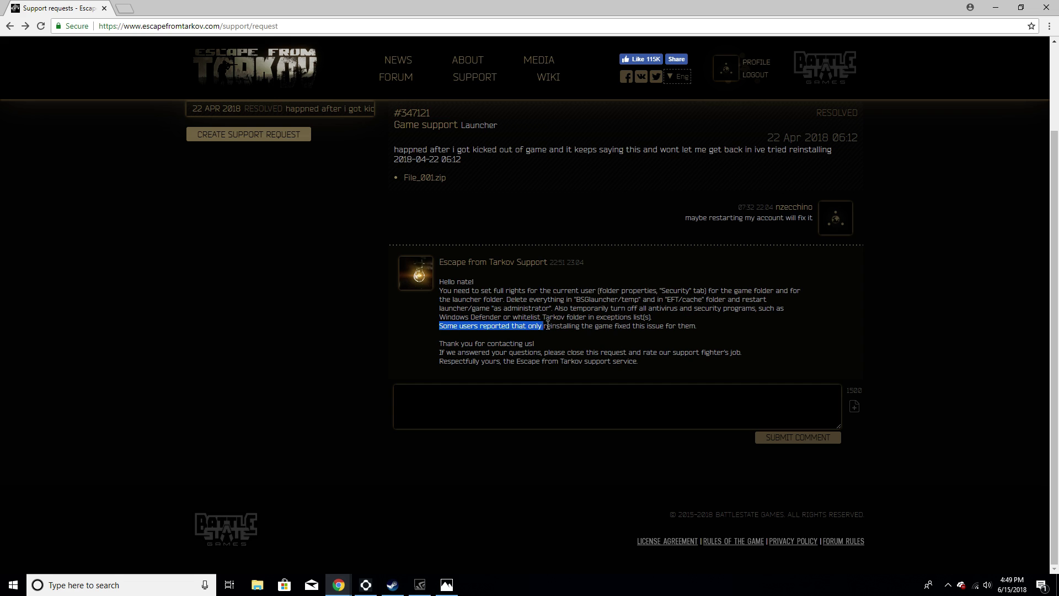
pyautogui.click(652, 319)
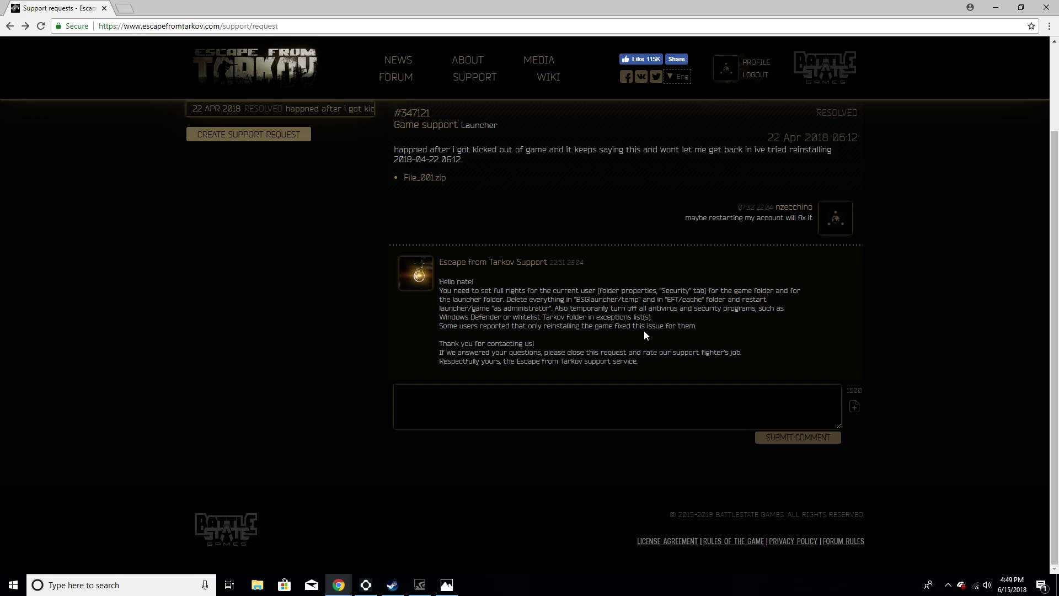